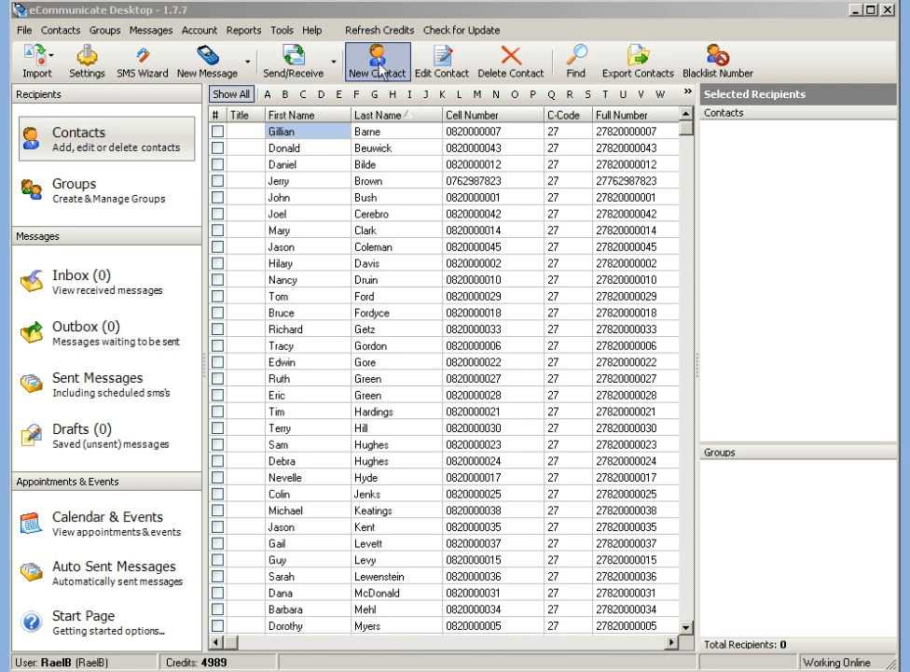
# Open a blank Contact Details form for a new contact.
pyautogui.click(380, 72)
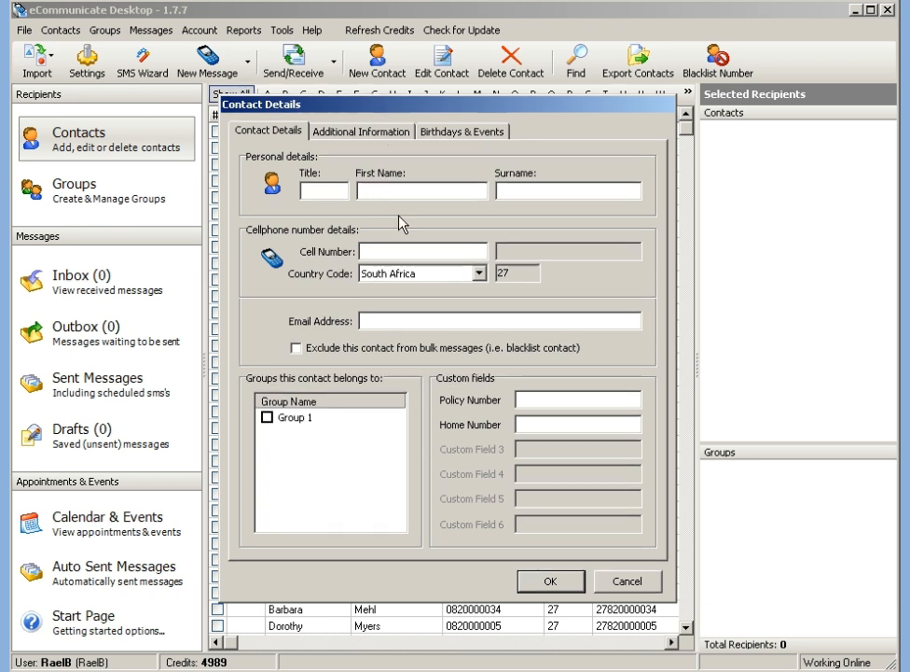
# Fill in the new contact's first name, surname and cell number, then save the contact.
pyautogui.press('Tab')
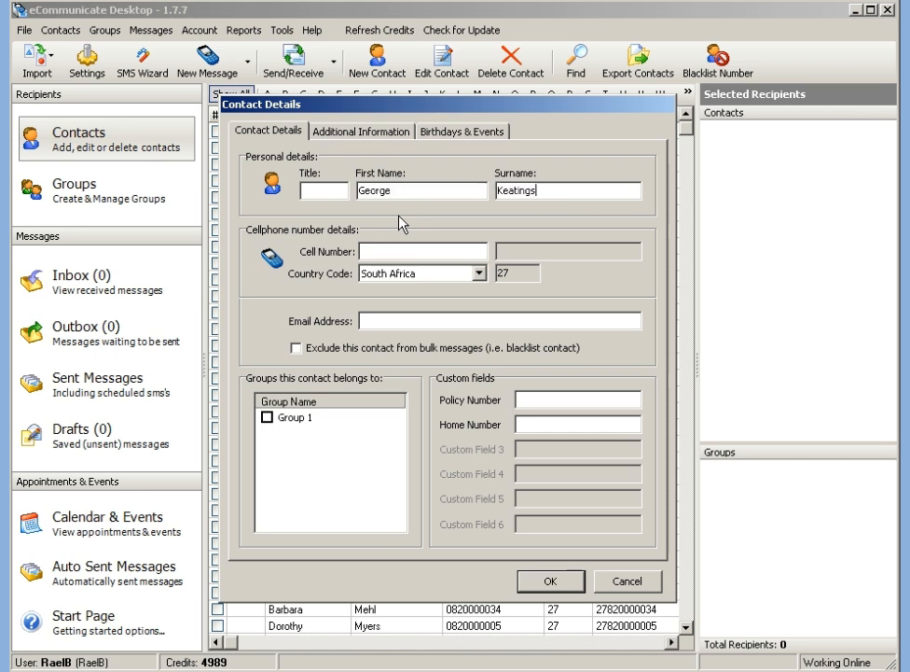
pyautogui.press('Tab')
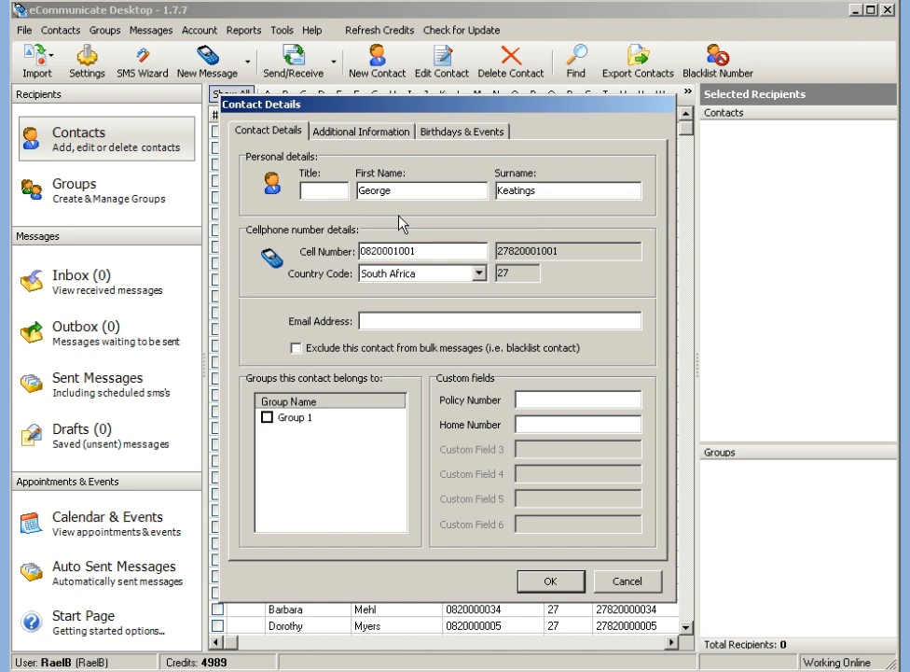
pyautogui.click(547, 573)
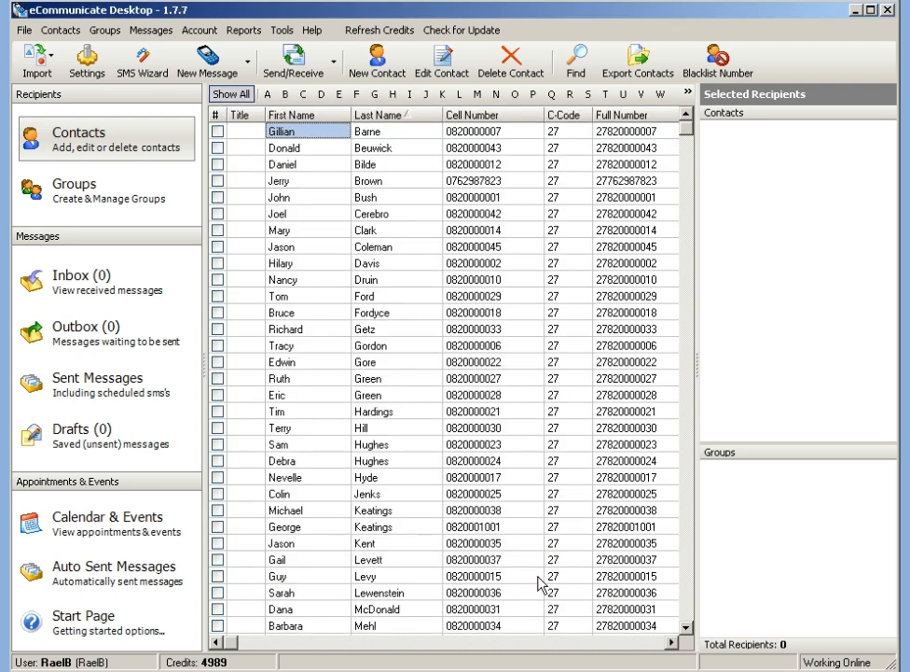
pyautogui.click(453, 398)
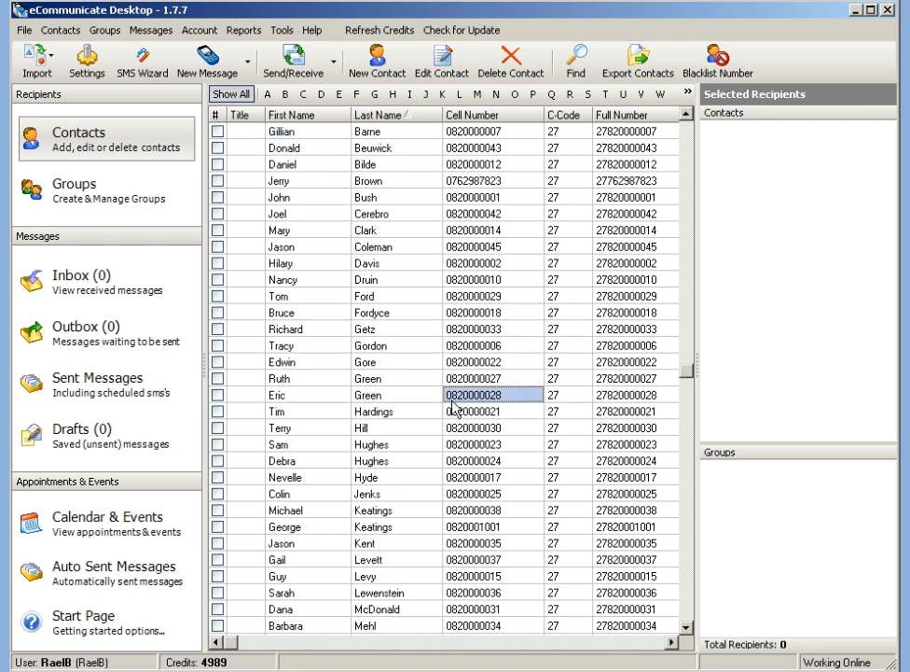
pyautogui.click(415, 479)
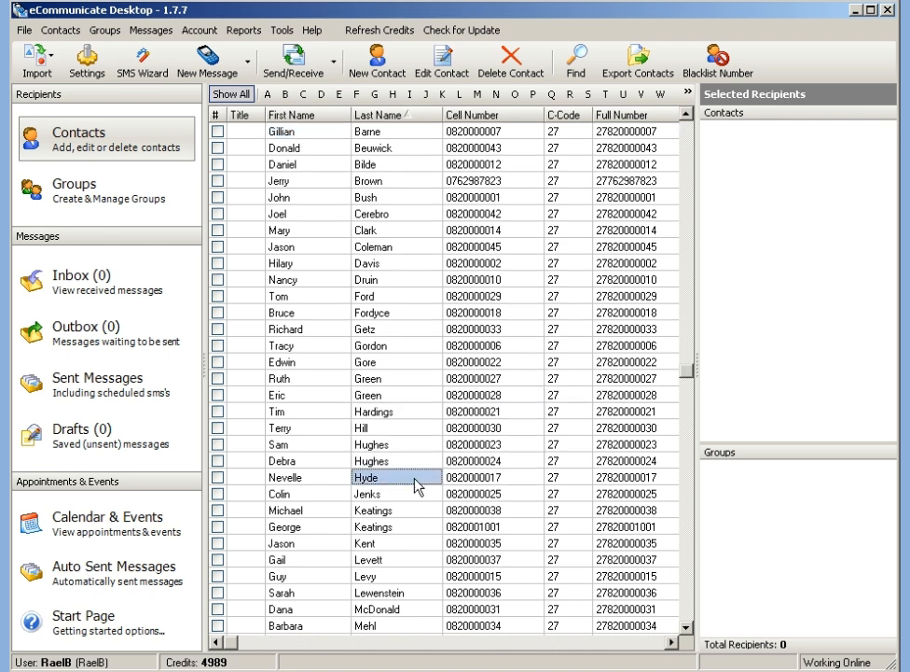
pyautogui.click(404, 230)
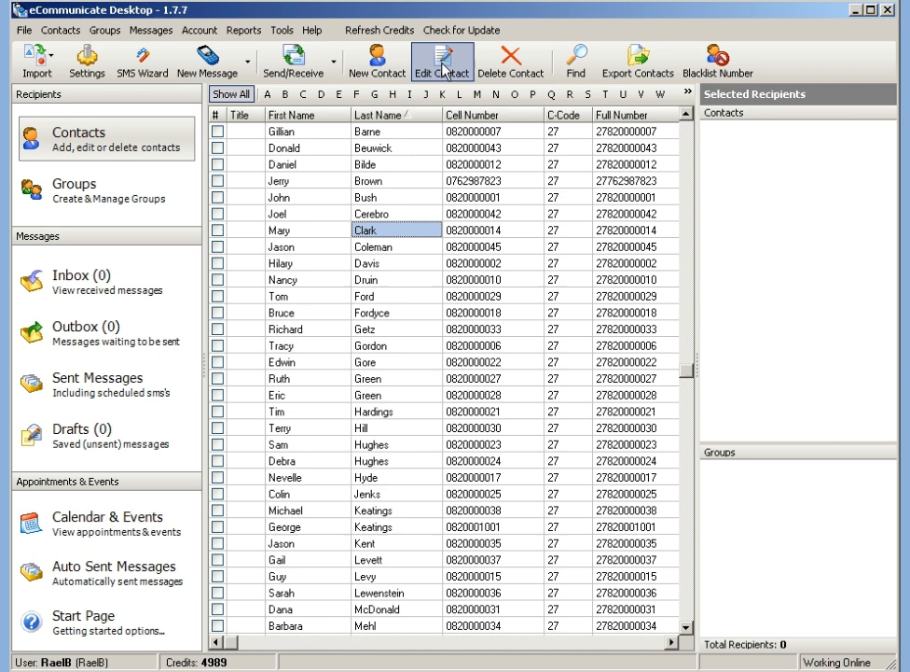
pyautogui.click(364, 165)
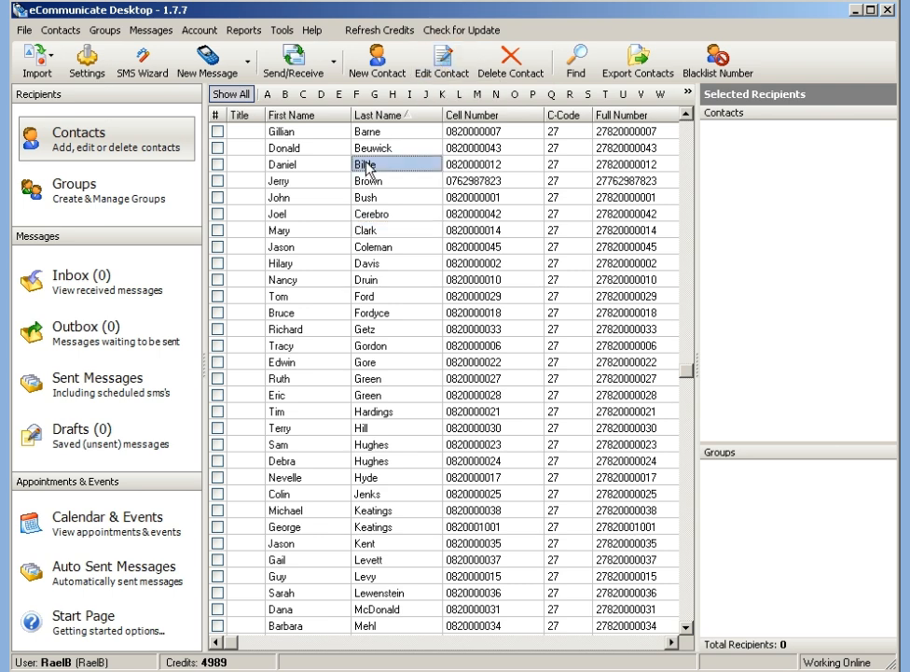
# Tick 'Exclude this contact from bulk messages' for the third contact and save the change.
pyautogui.click(443, 72)
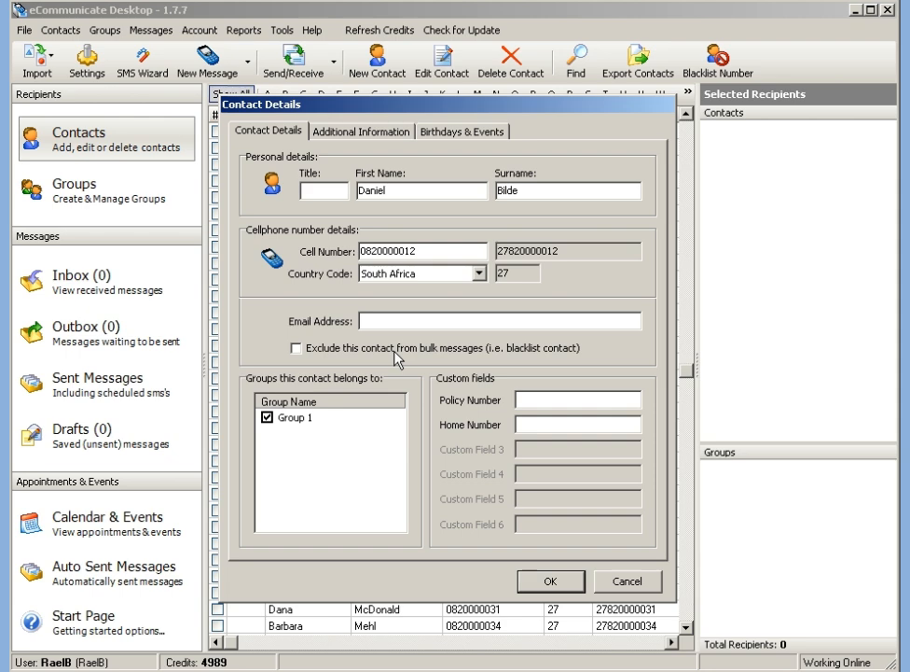
pyautogui.click(297, 351)
pyautogui.click(541, 580)
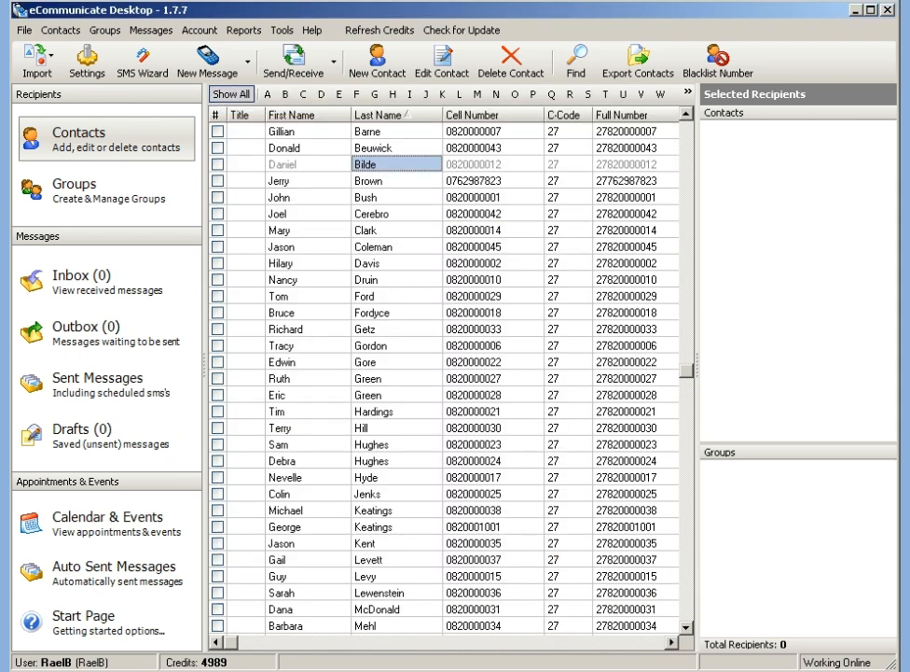
pyautogui.click(318, 182)
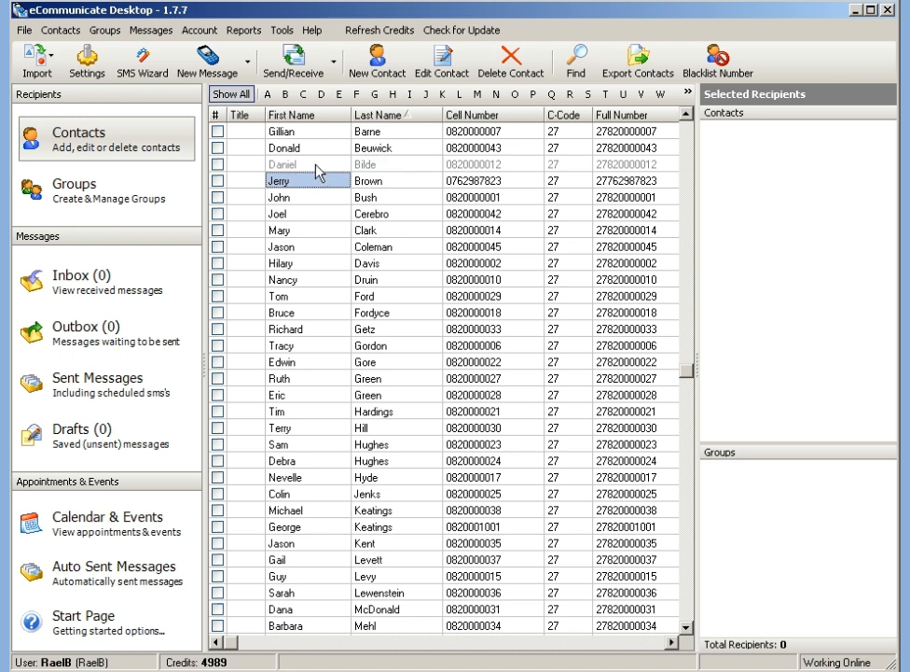
pyautogui.click(317, 165)
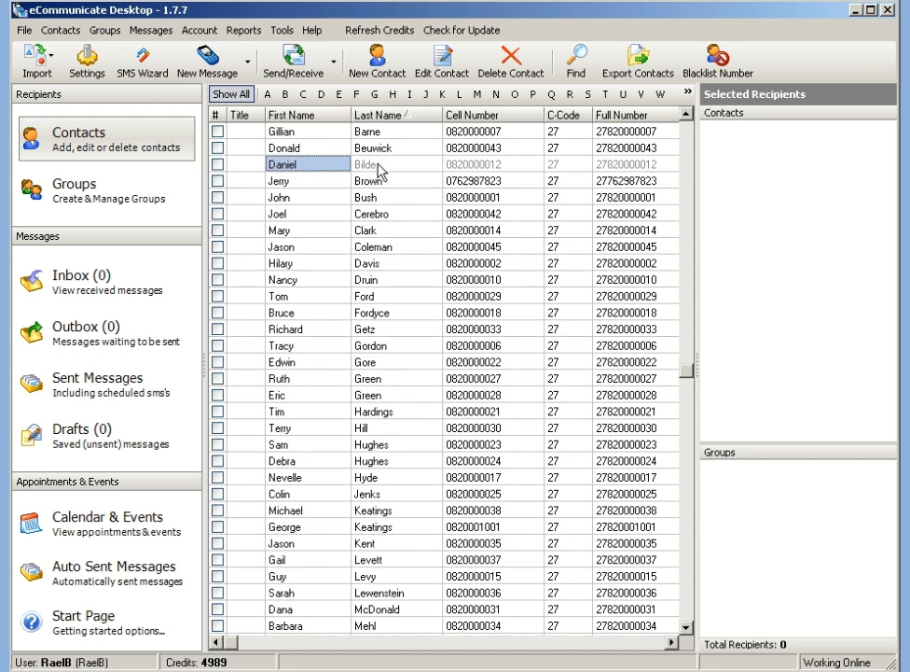
pyautogui.click(484, 165)
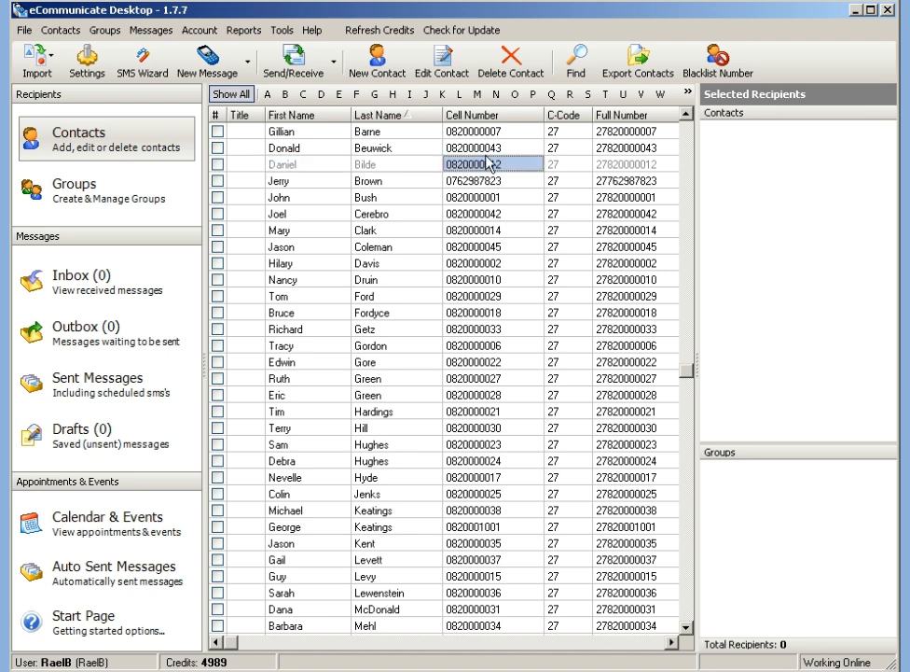
pyautogui.click(576, 75)
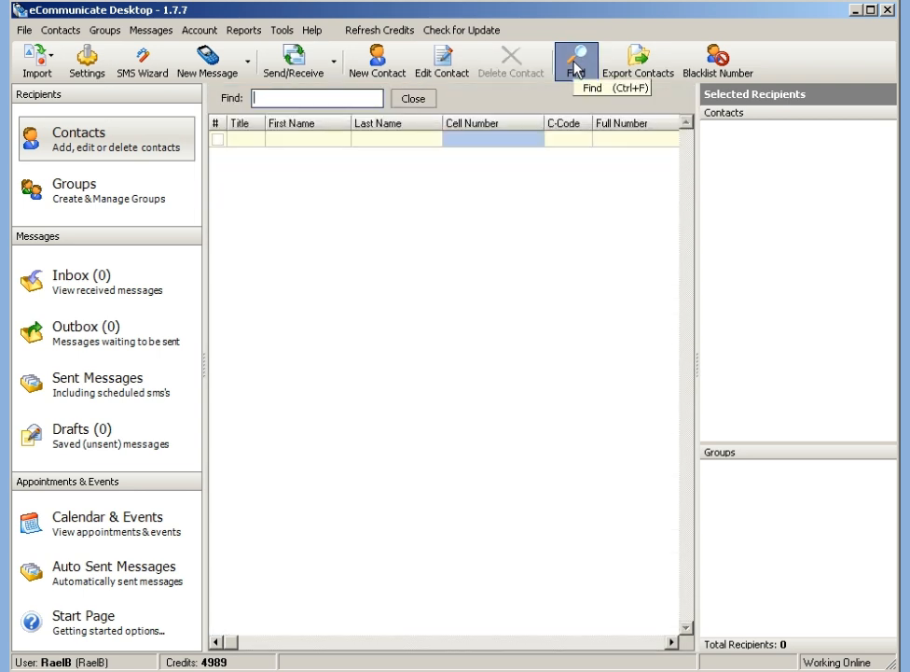
pyautogui.write('B')
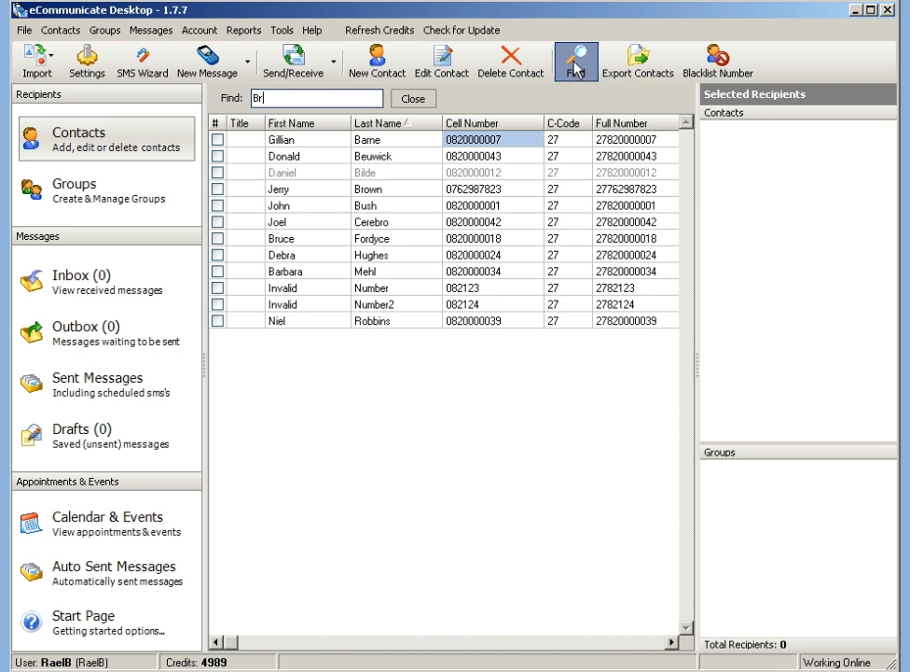
pyautogui.write('r')
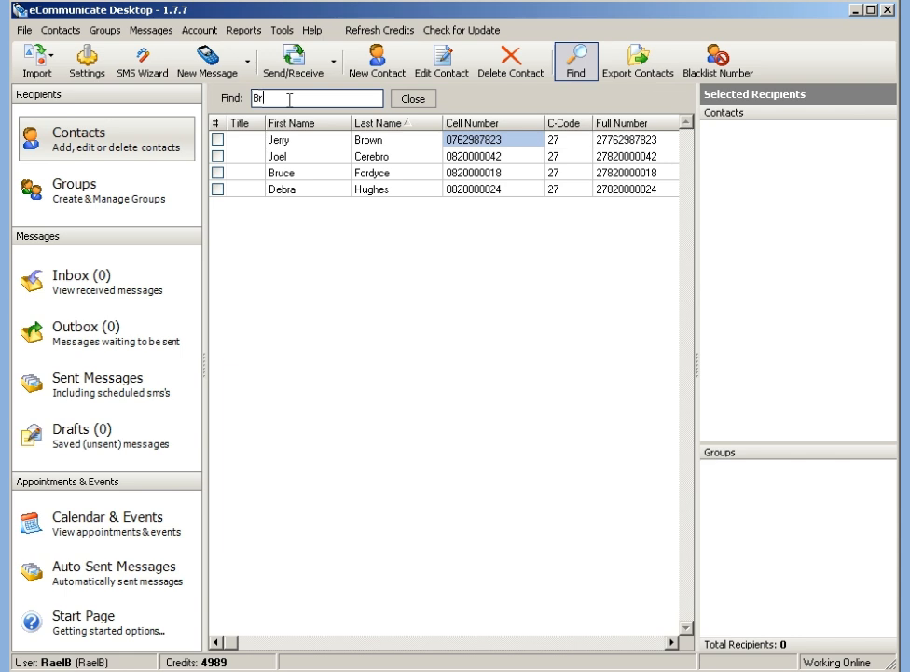
pyautogui.doubleClick(295, 174)
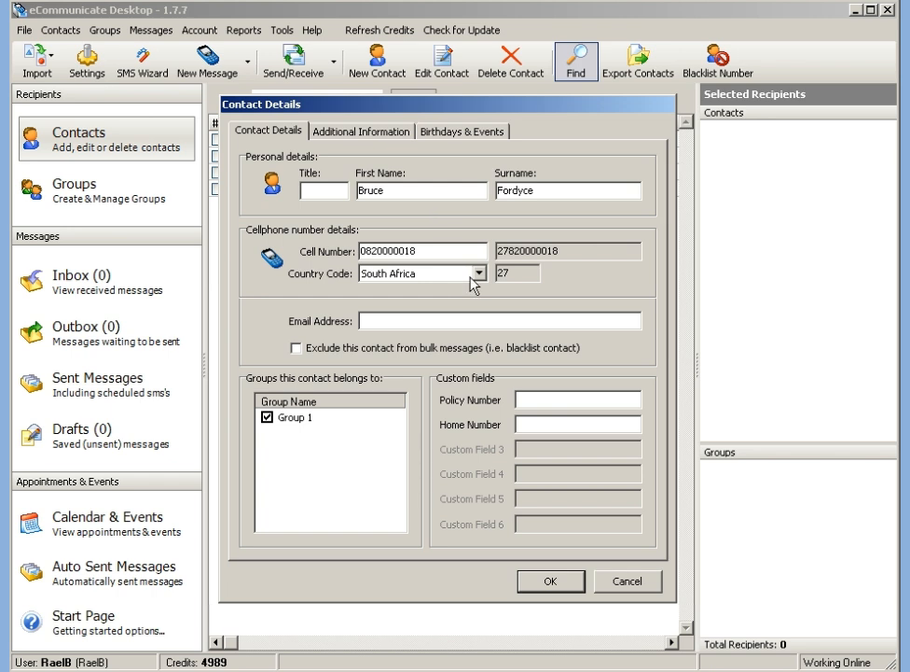
pyautogui.click(618, 583)
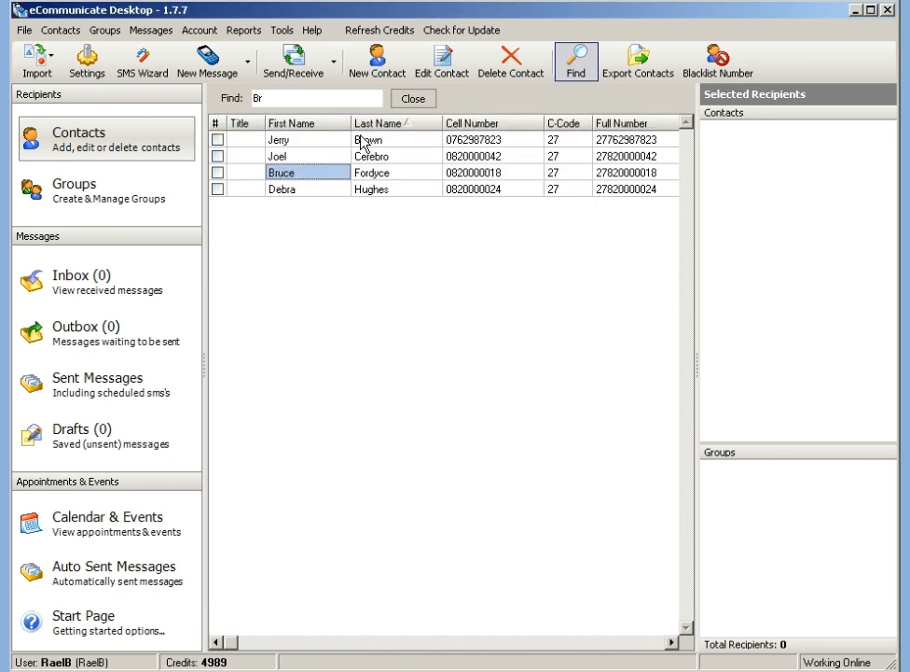
pyautogui.click(410, 101)
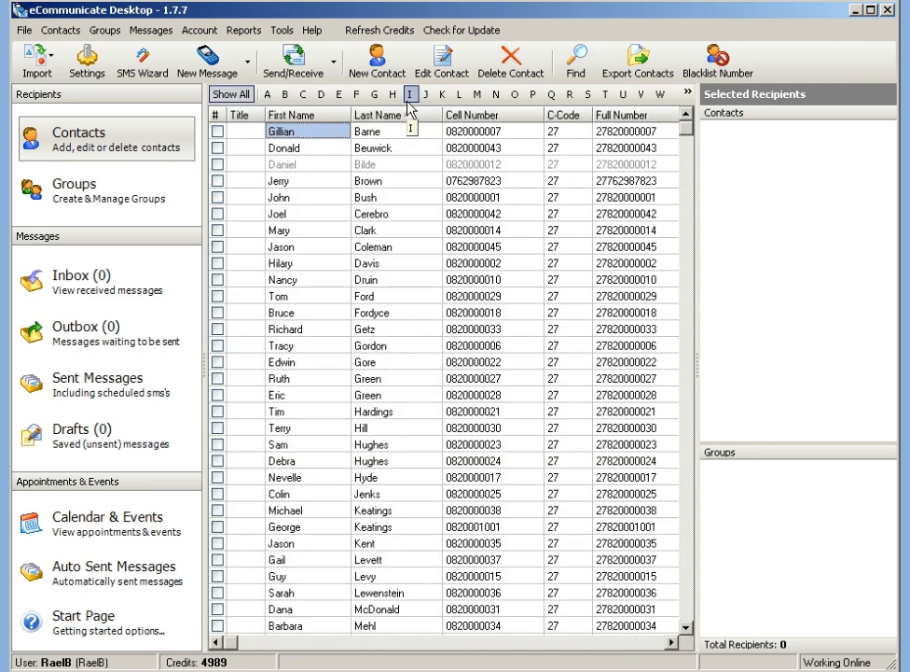
# In the Groups view, create a new group named 'Group 2' and select it.
pyautogui.click(99, 189)
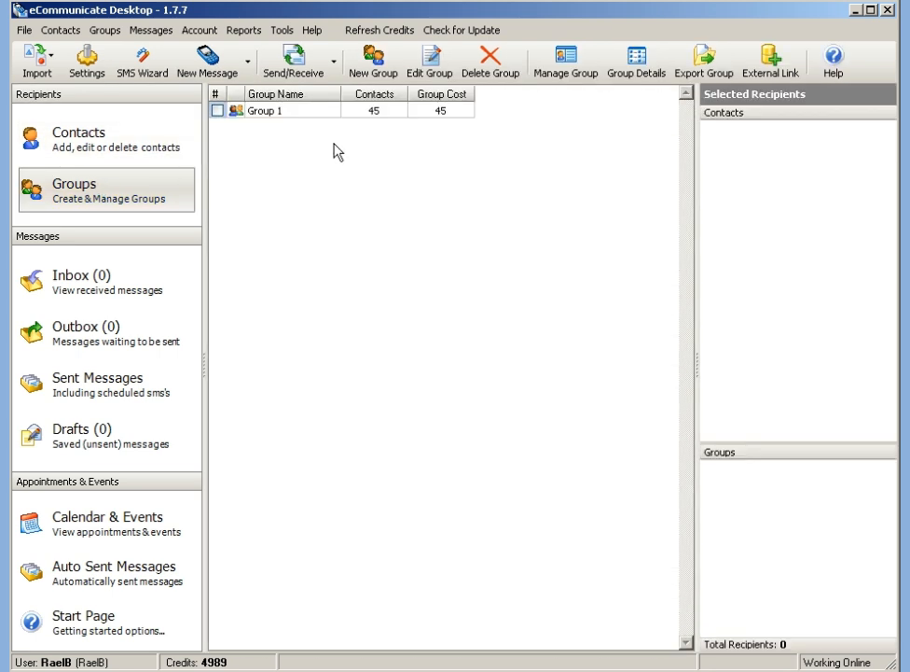
pyautogui.click(372, 63)
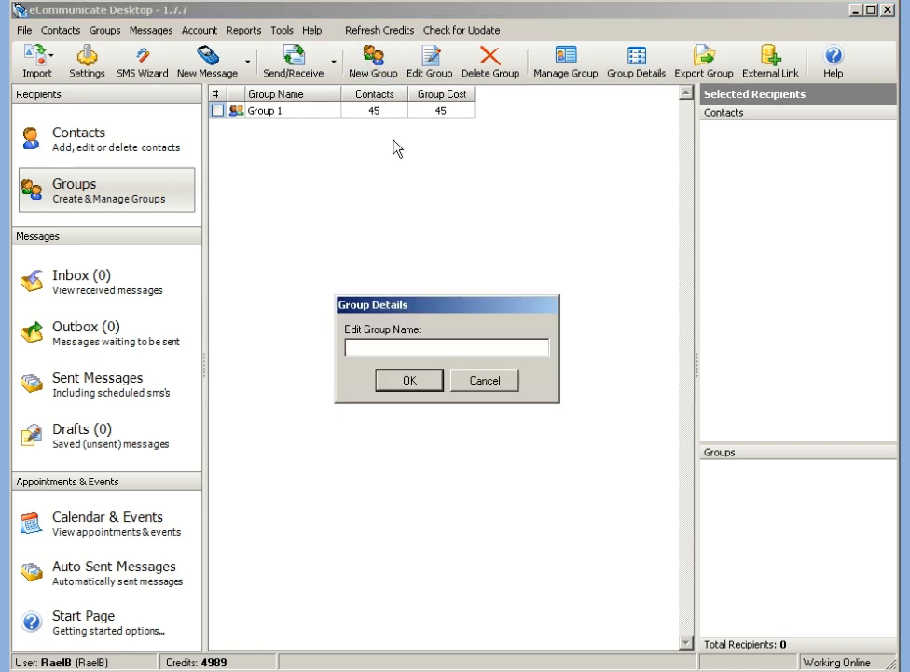
pyautogui.write('Group 2')
pyautogui.press('Return')
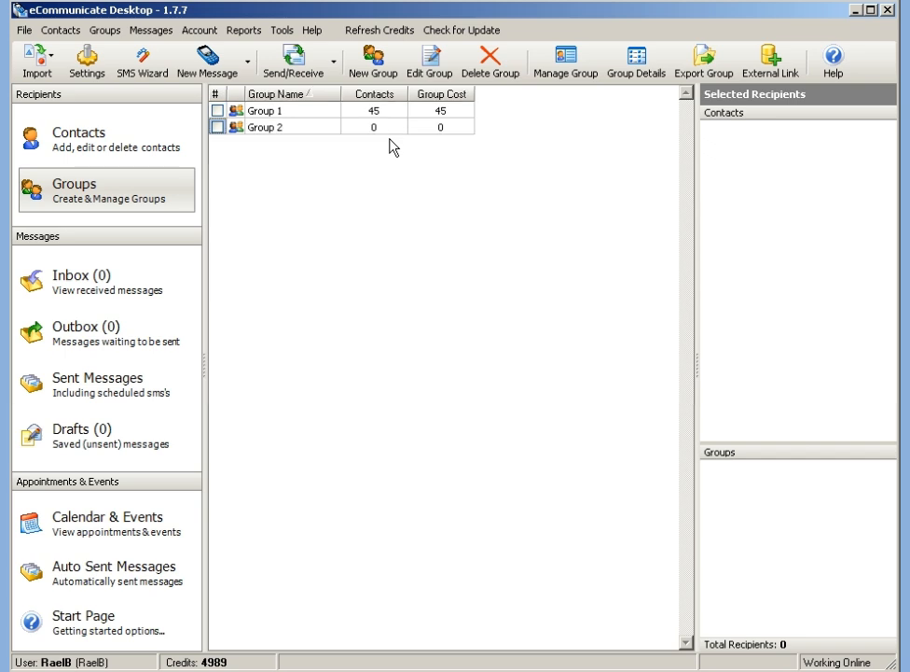
pyautogui.click(304, 127)
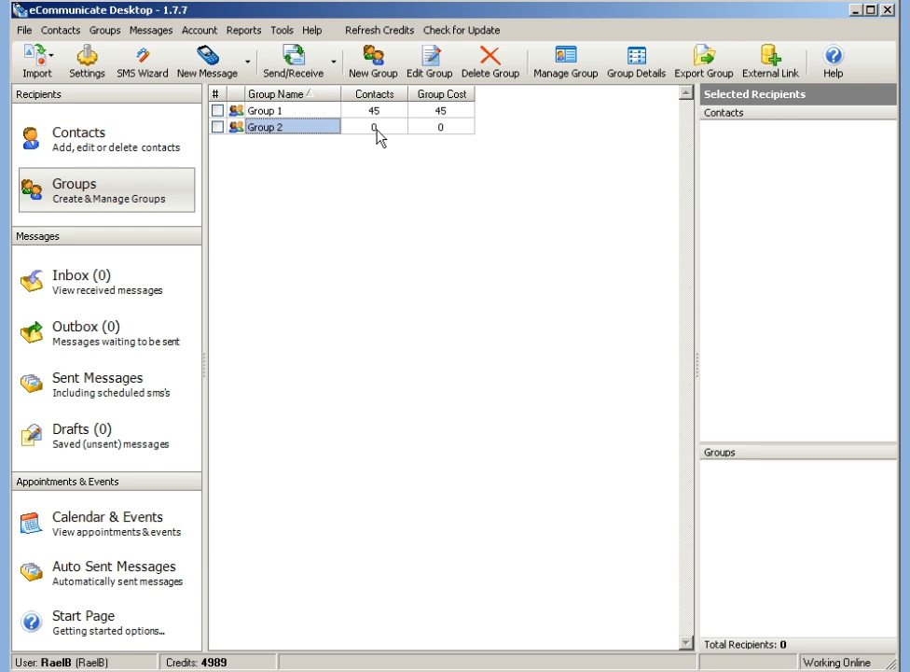
# In Group 2's Group Manager, tick five contacts in the not-in-group list and add them.
pyautogui.click(576, 66)
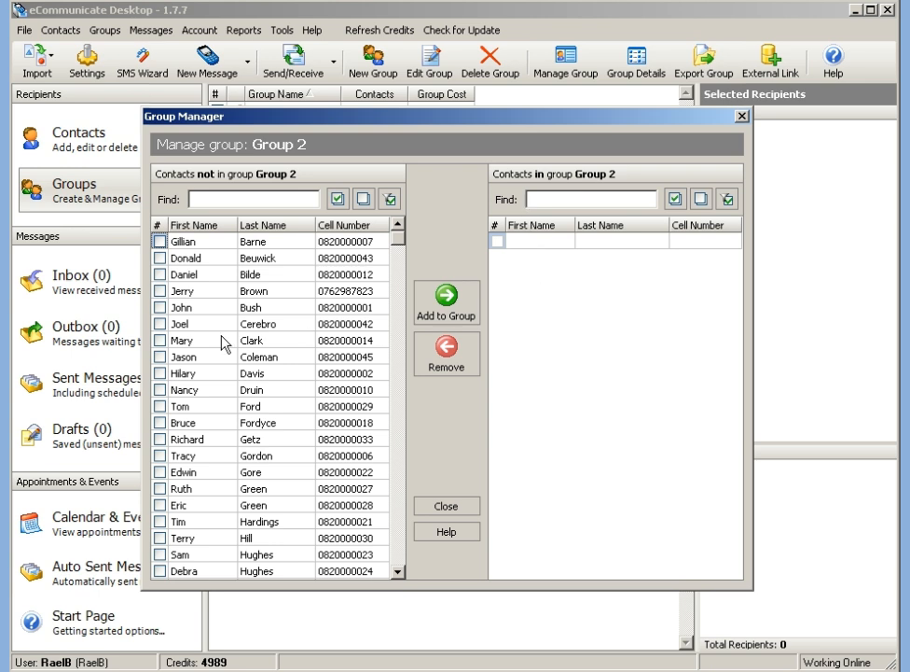
pyautogui.click(159, 323)
pyautogui.click(159, 341)
pyautogui.click(161, 357)
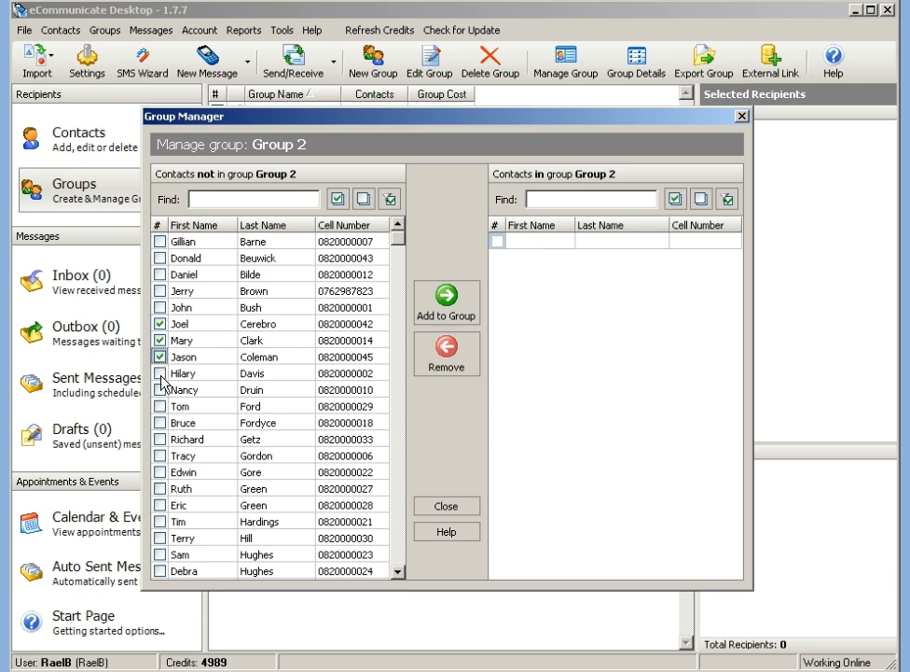
pyautogui.click(161, 373)
pyautogui.click(161, 390)
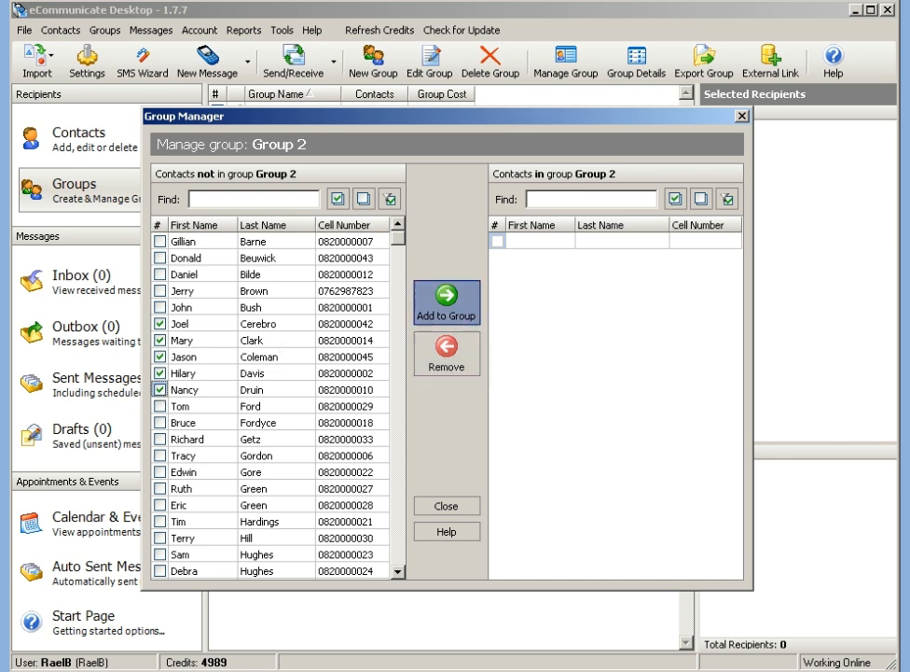
pyautogui.click(446, 295)
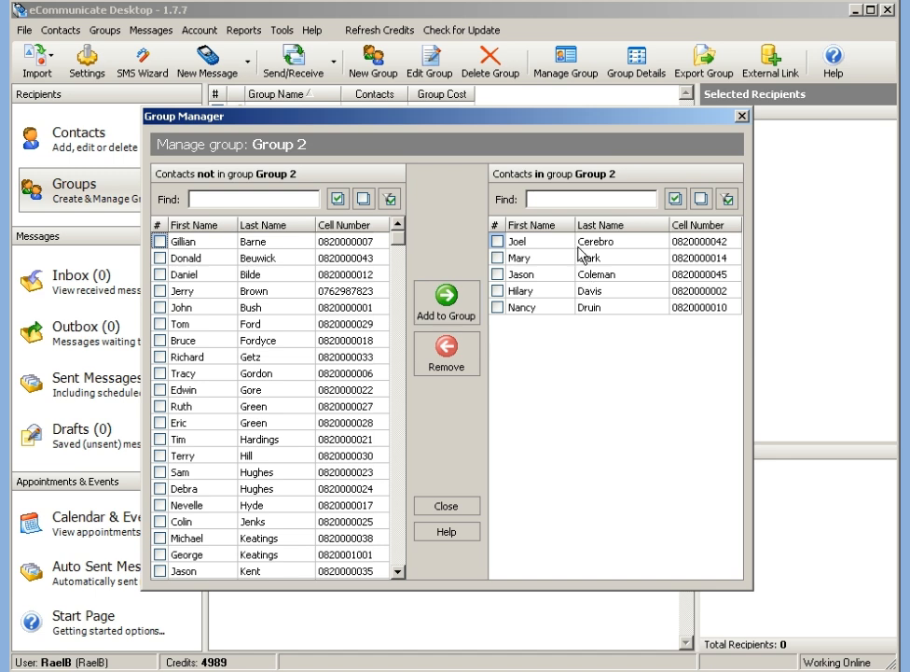
pyautogui.click(248, 201)
# Search the not-in-group list for 'hil', then add the two matching contacts to Group 2.
pyautogui.write('gil')
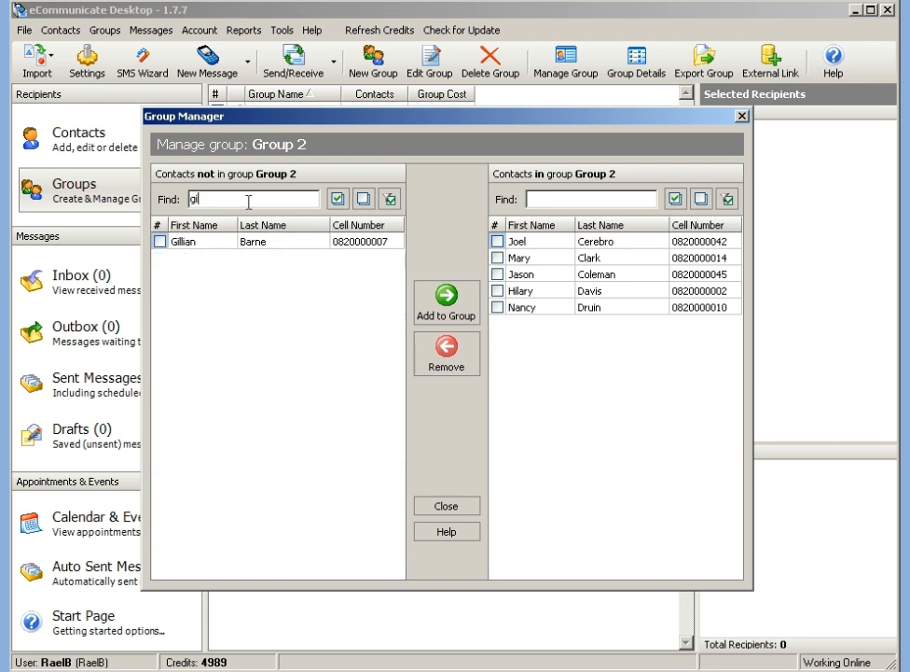
pyautogui.press('BackSpace')
pyautogui.press('BackSpace')
pyautogui.press('BackSpace')
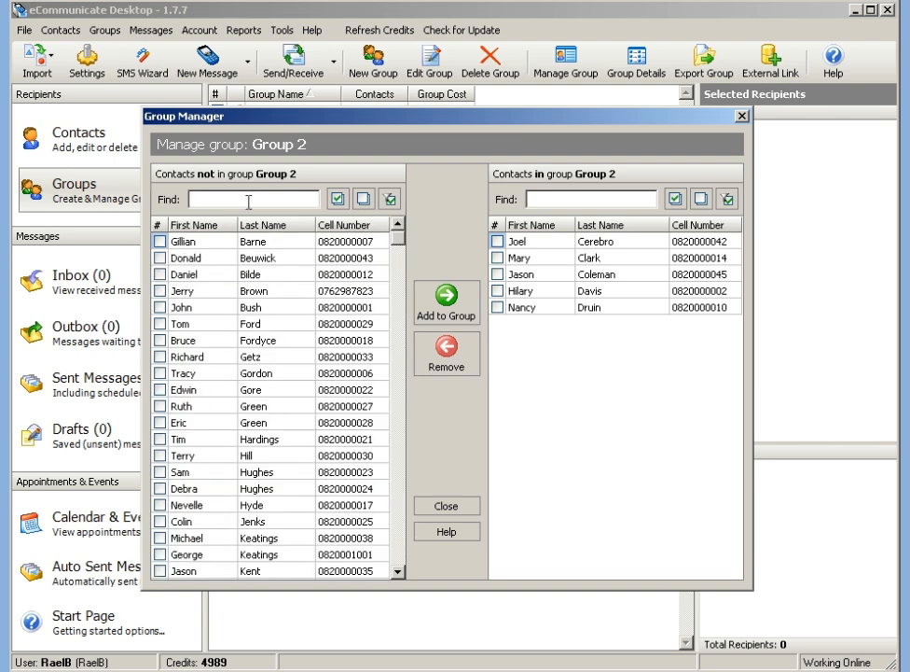
pyautogui.write('hil')
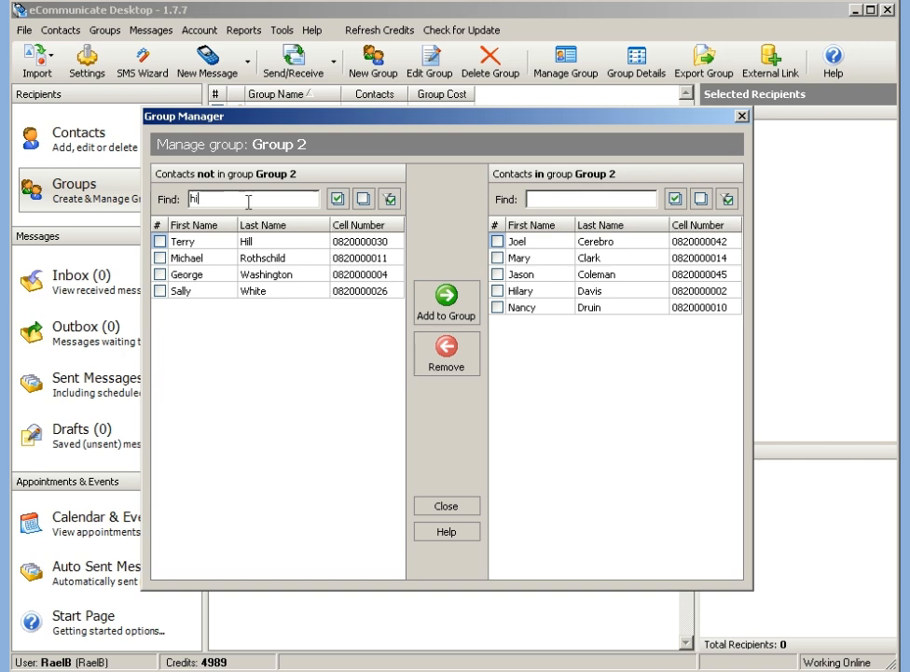
pyautogui.click(160, 242)
pyautogui.click(159, 291)
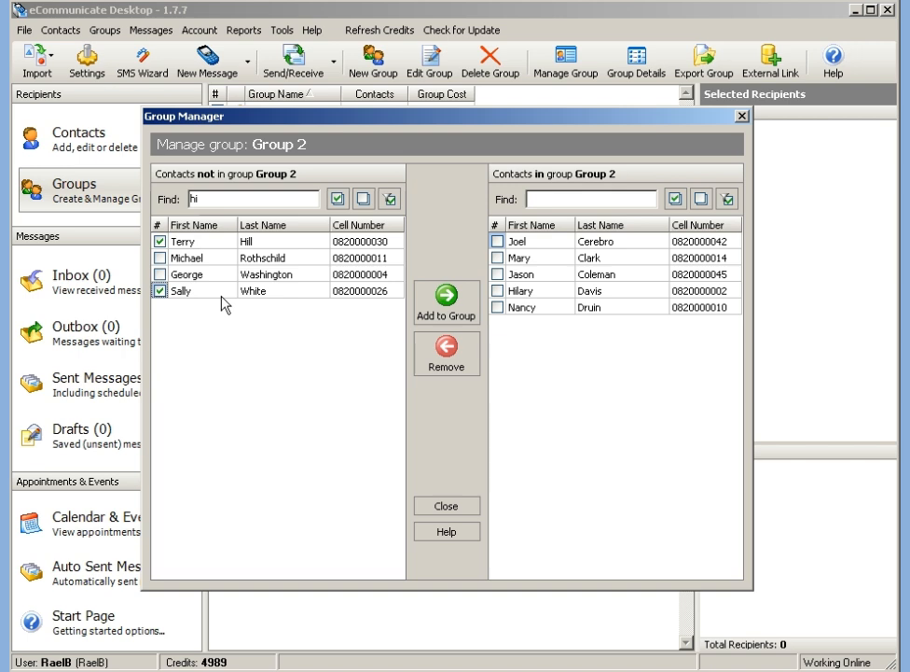
pyautogui.click(444, 300)
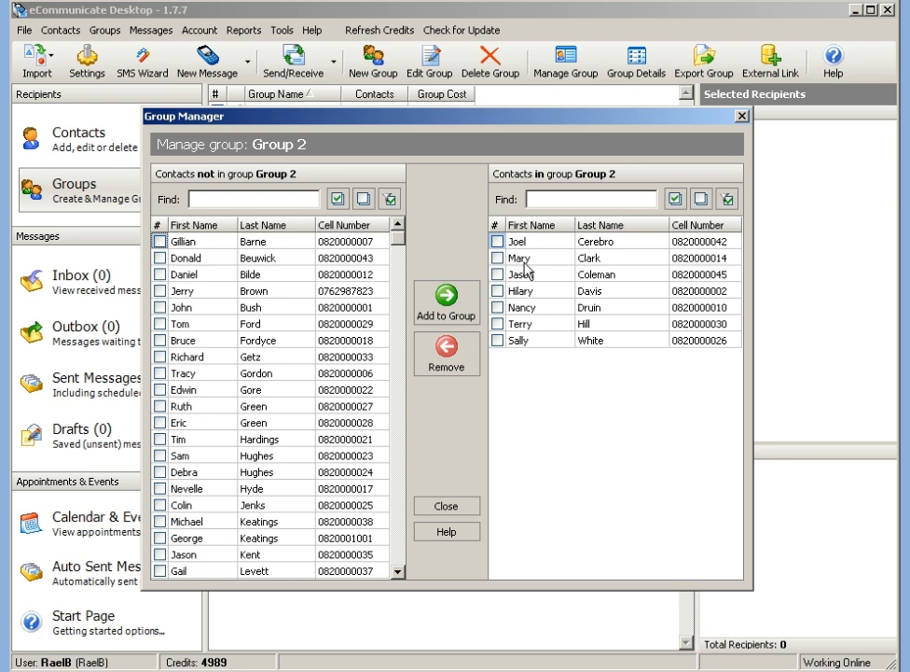
# Tick three Group 2 members, try Check All and Uncheck All, then close the Group Manager.
pyautogui.click(498, 275)
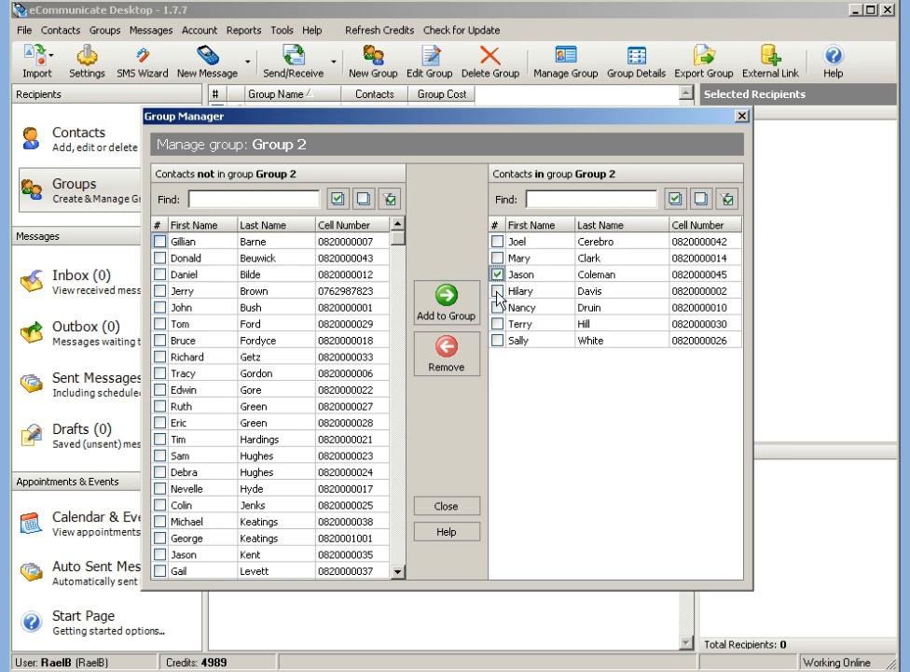
pyautogui.click(498, 291)
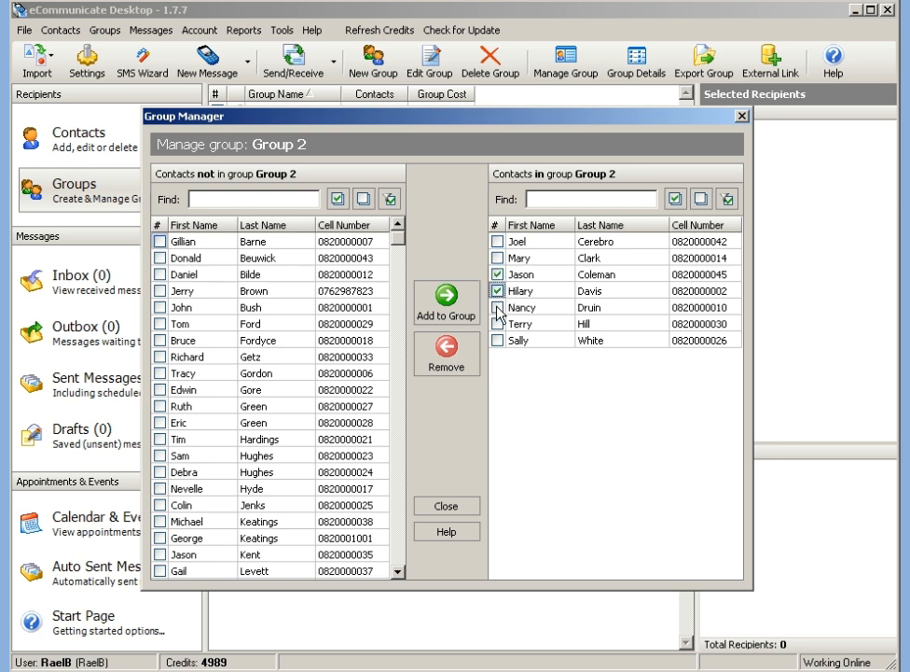
pyautogui.click(498, 308)
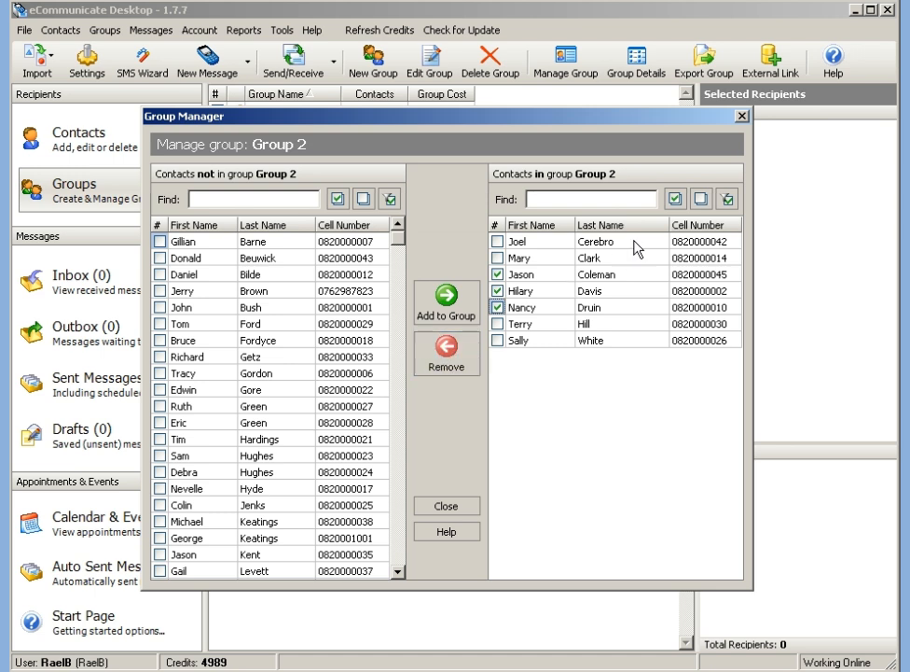
pyautogui.click(675, 207)
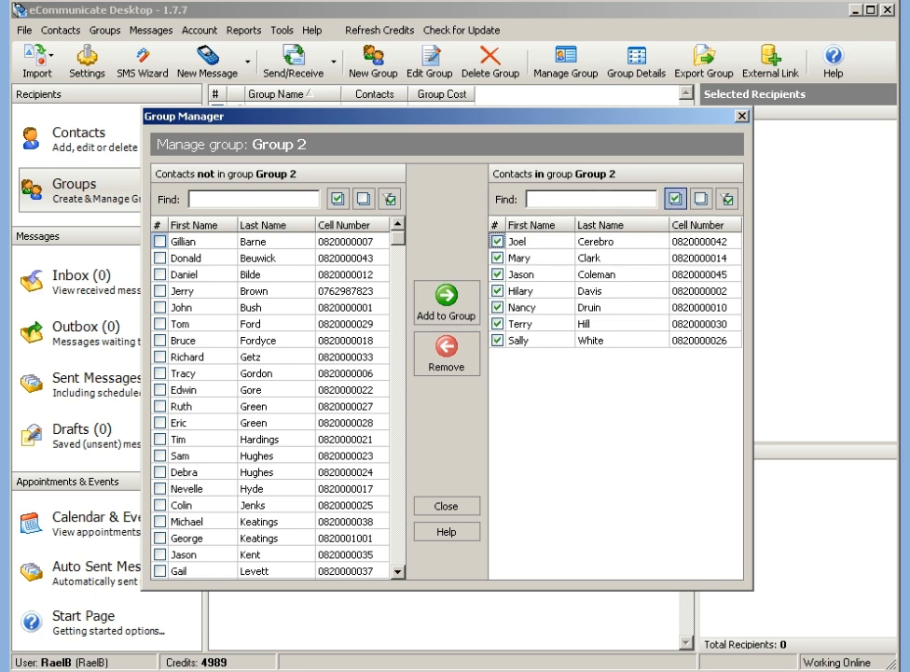
pyautogui.click(700, 200)
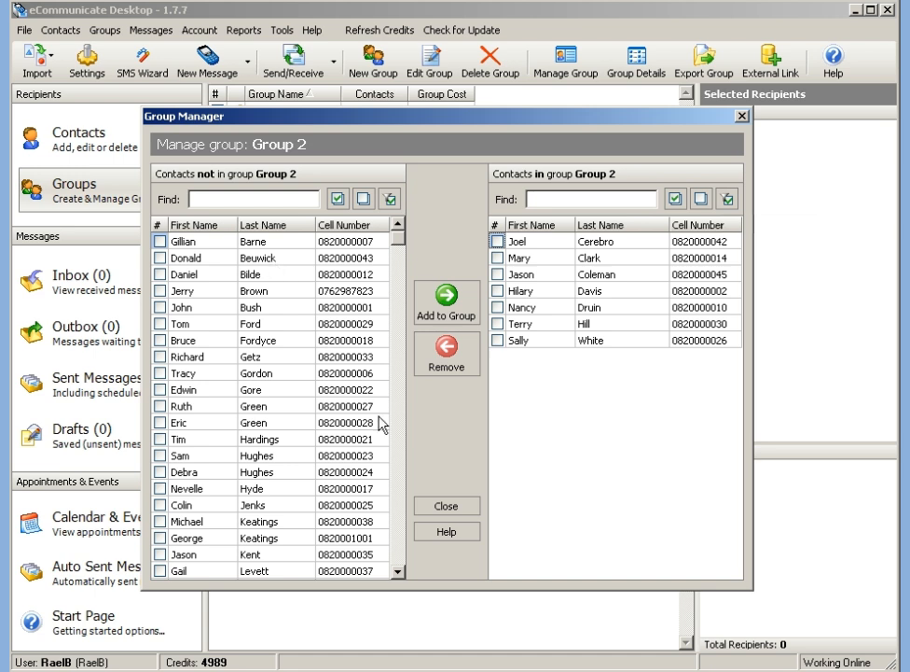
pyautogui.click(431, 509)
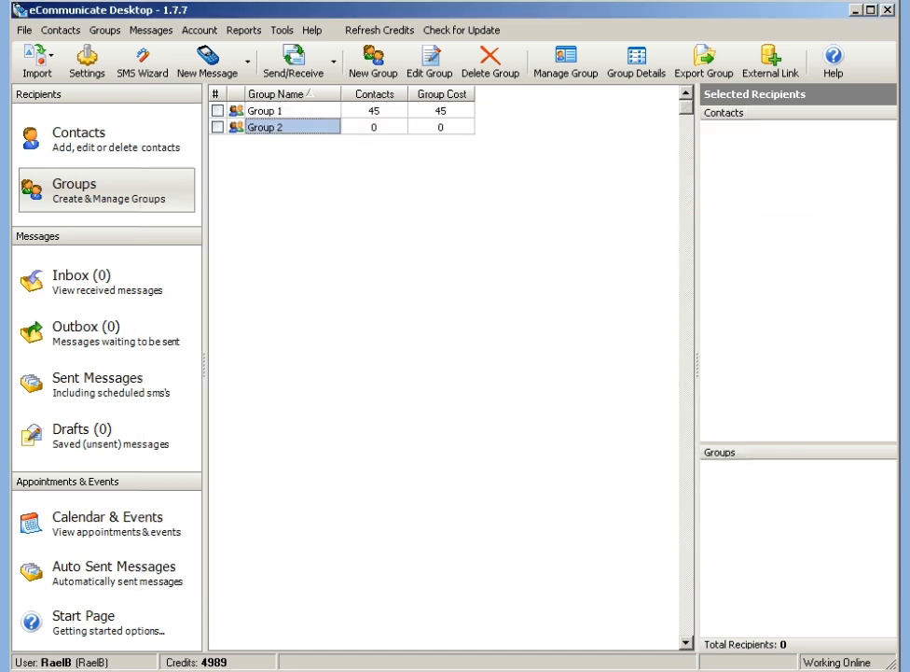
# From the contacts list, open a contact's details, toggle Group 2 off and on, then cancel.
pyautogui.click(139, 137)
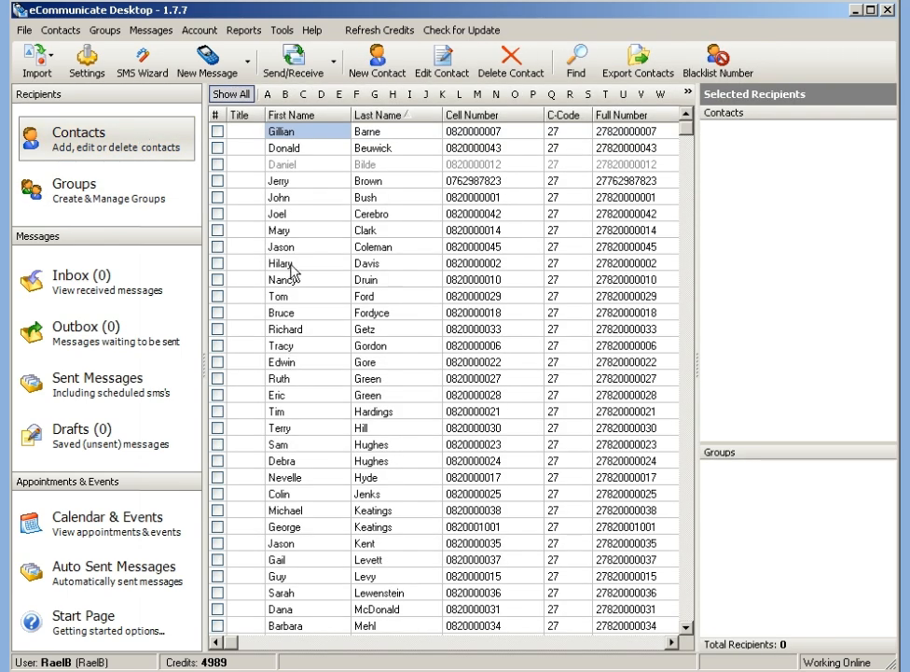
pyautogui.doubleClick(291, 268)
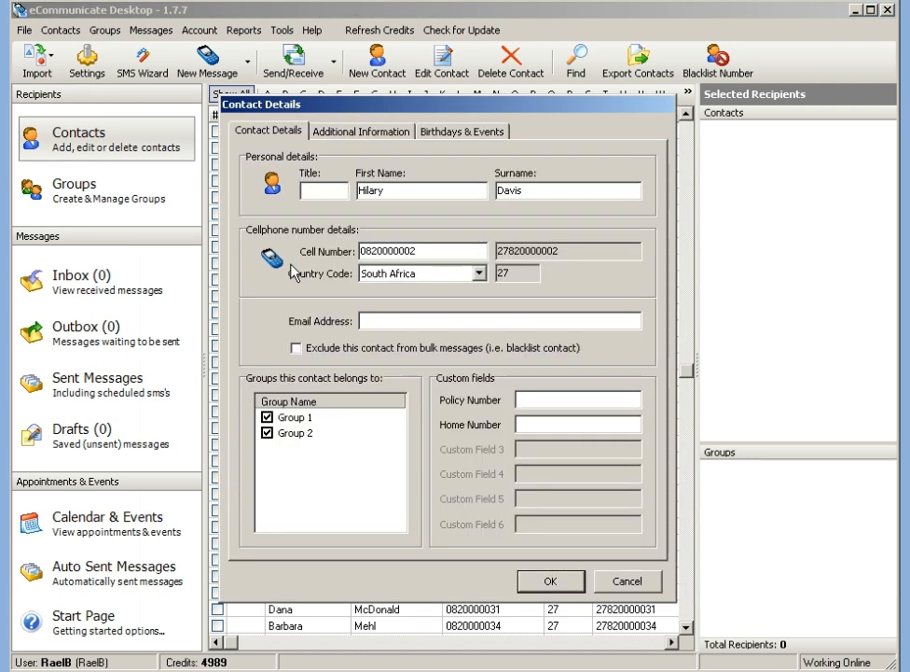
pyautogui.click(269, 432)
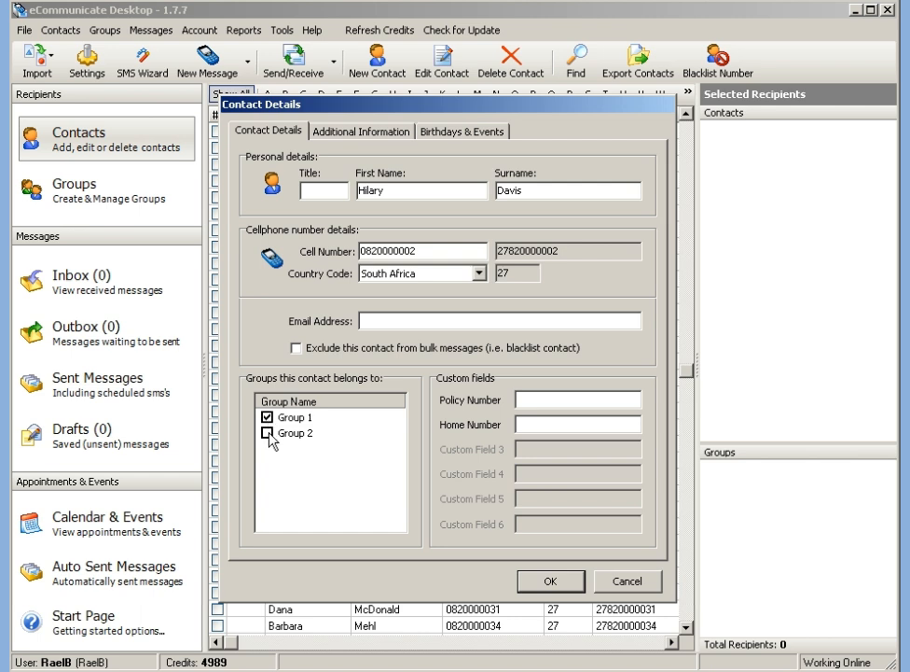
pyautogui.click(269, 432)
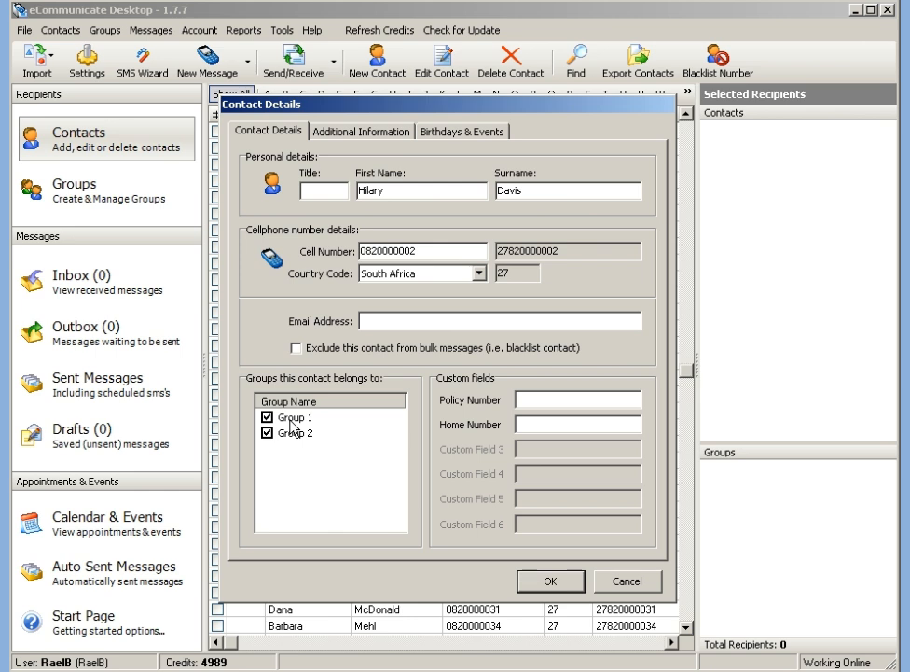
pyautogui.click(622, 582)
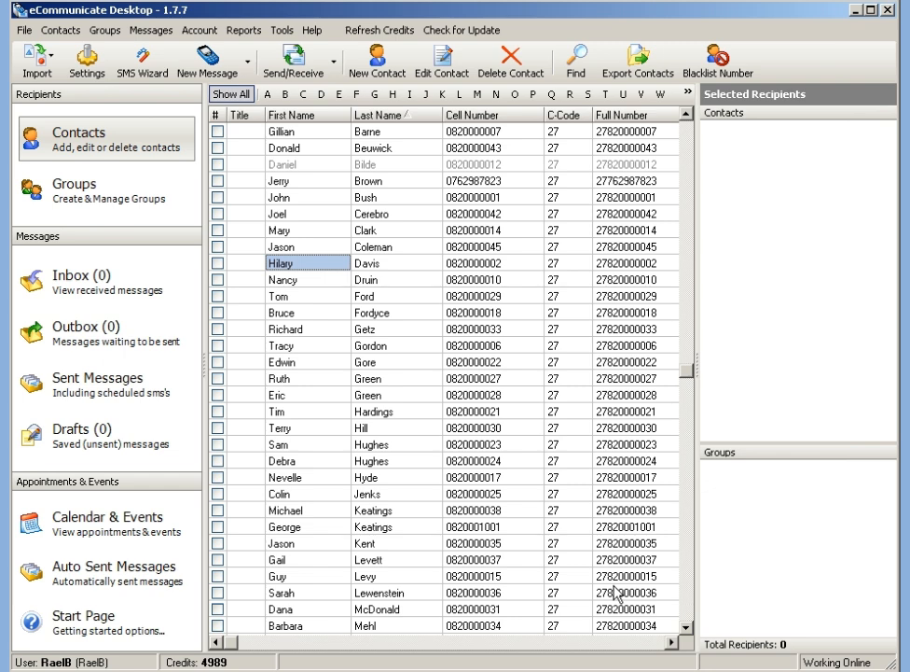